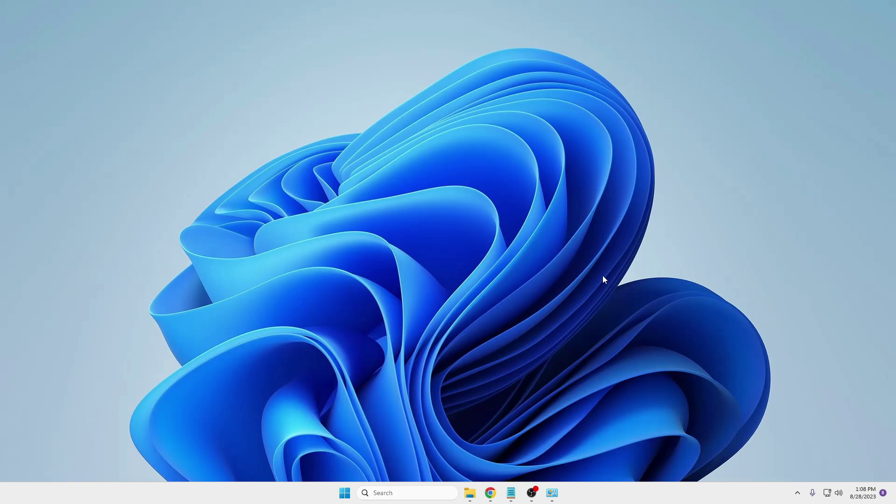
Step: Open Settings from the Start quick-link menu and go to System > Storage for Local Disk (C:)
right_click(346, 493)
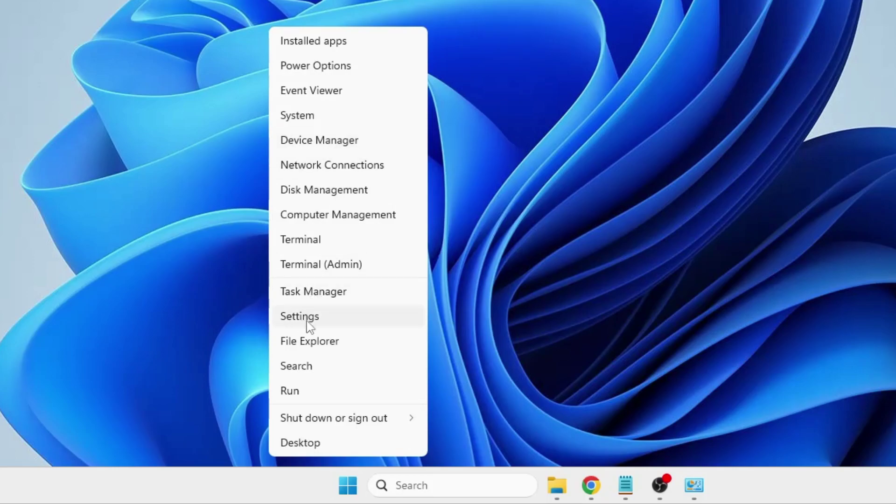
click(308, 320)
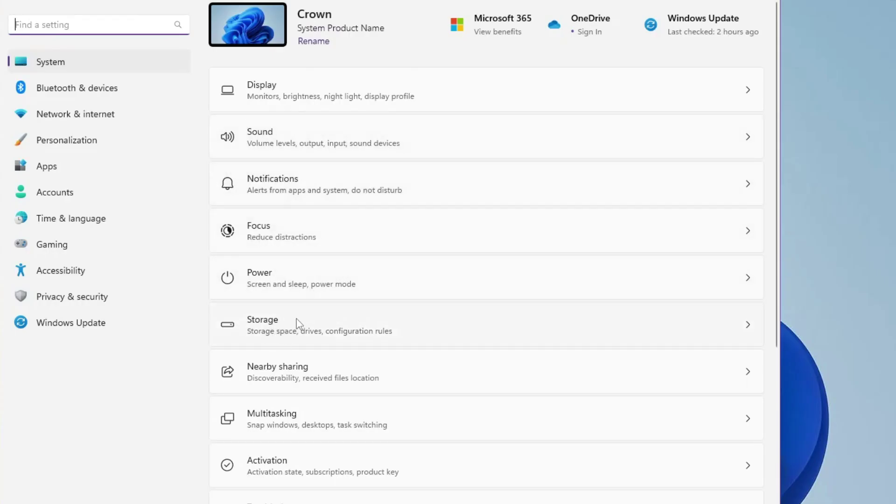
click(291, 334)
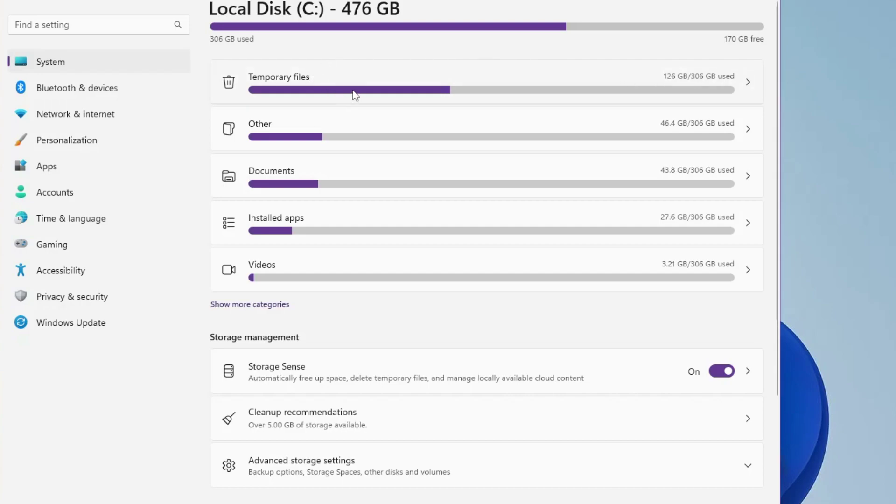
Step: In Temporary files, tick Previous Windows installations, Recycle Bin and every other category (131 GB)
click(308, 80)
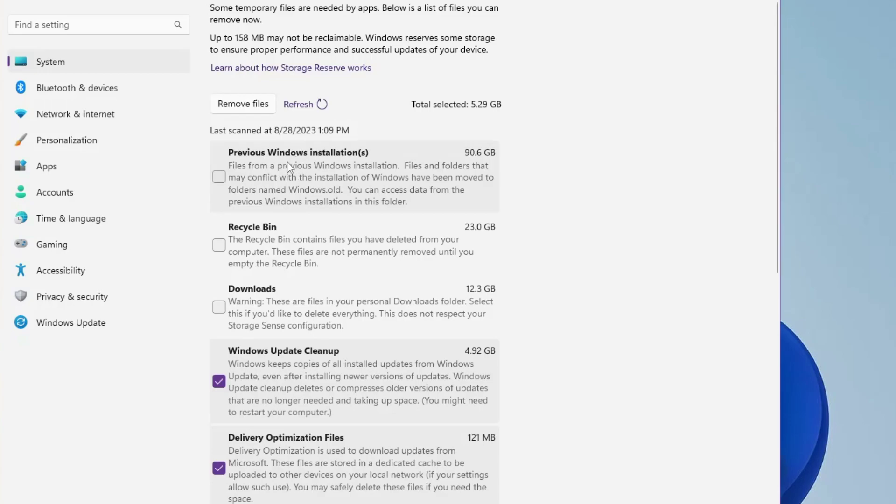
click(220, 179)
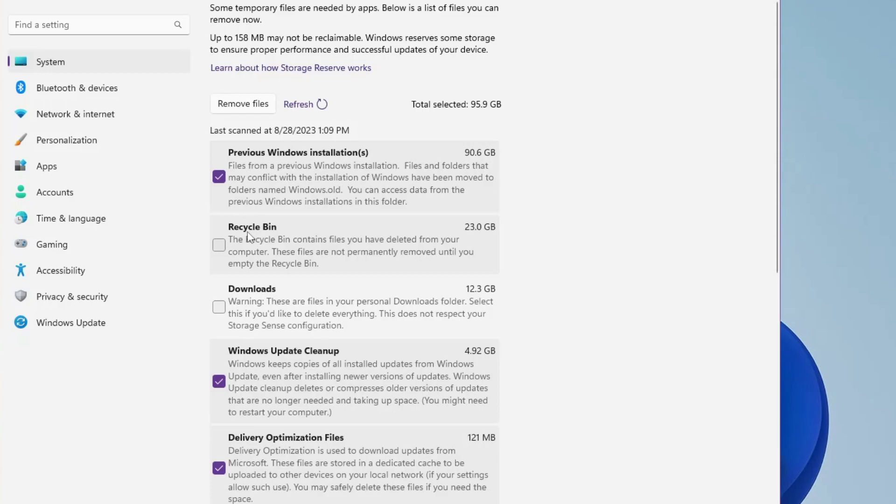
click(219, 244)
scroll(242, 239, down, 3)
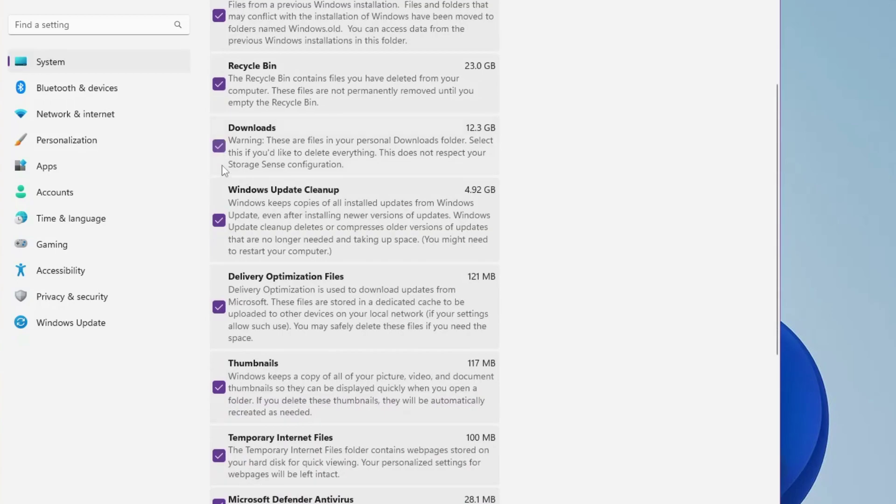
scroll(293, 209, down, 2)
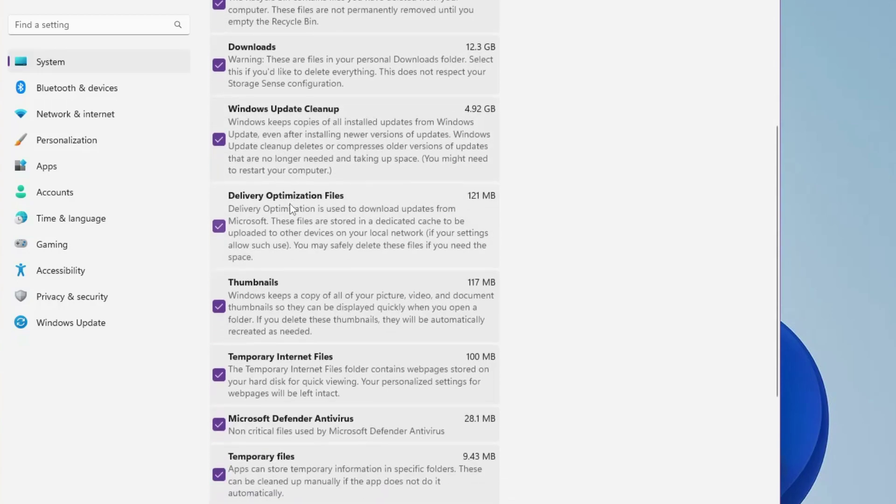
scroll(290, 208, down, 3)
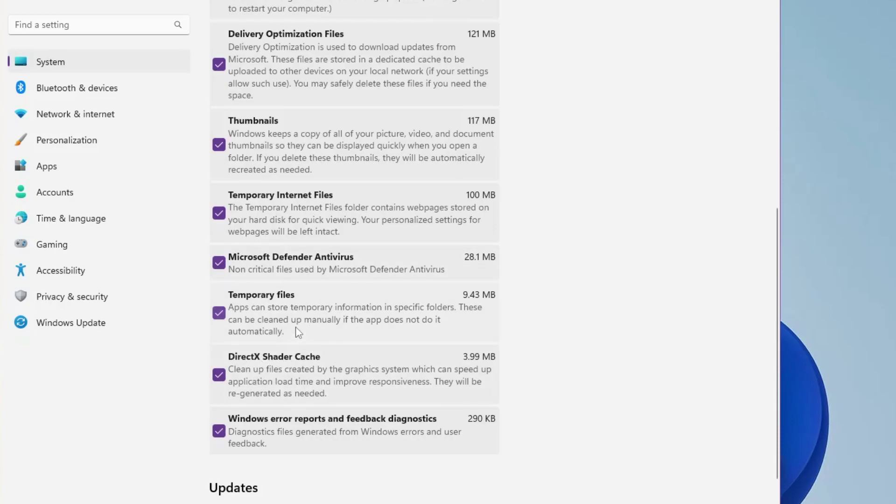
scroll(292, 340, up, 8)
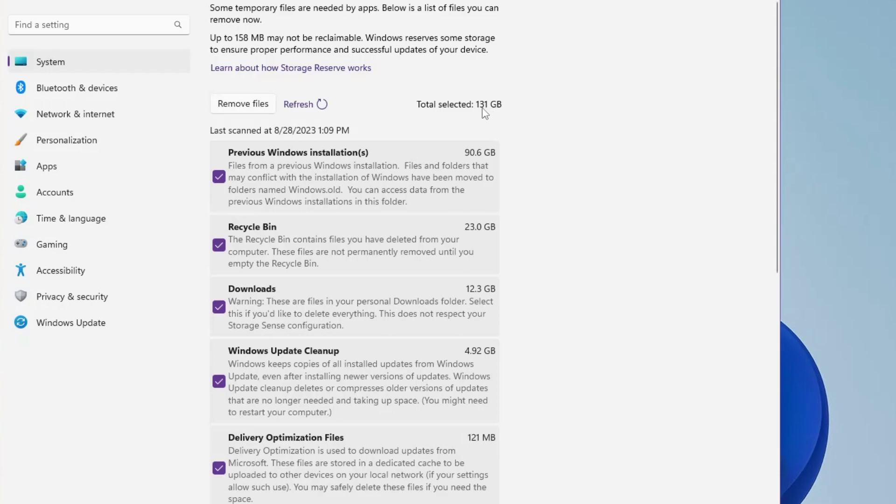
scroll(481, 112, down, 3)
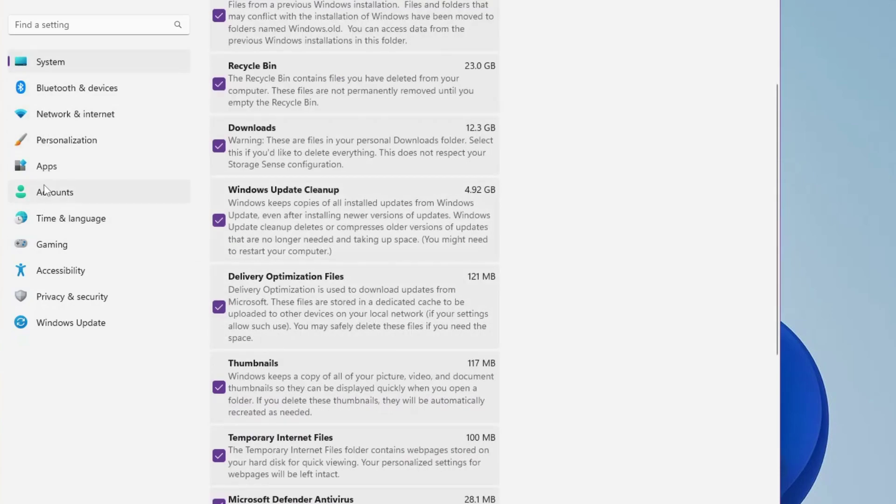
click(53, 169)
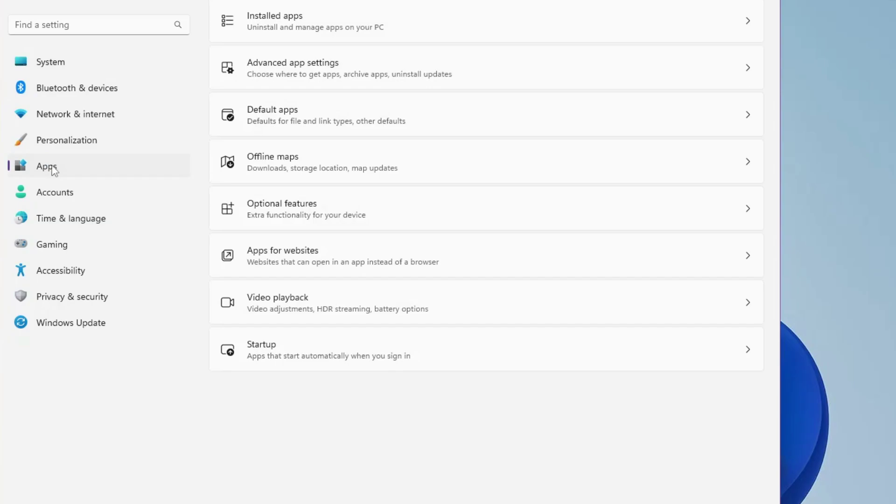
click(327, 28)
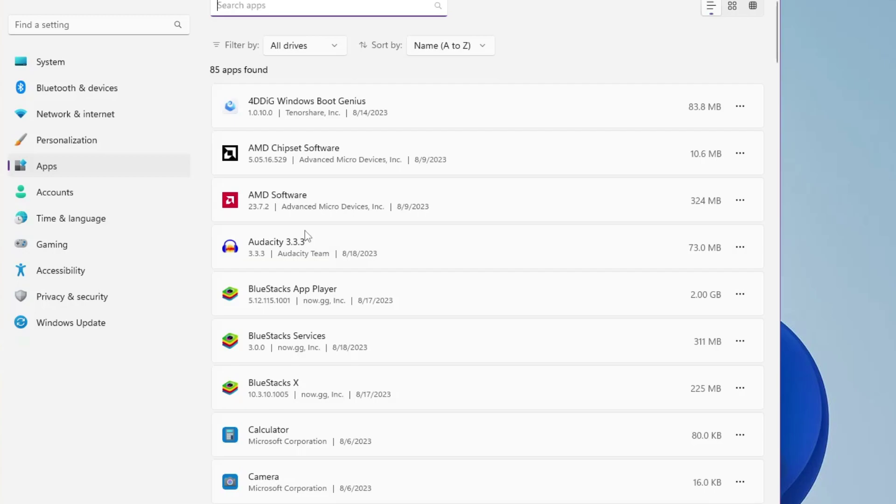
scroll(306, 237, down, 10)
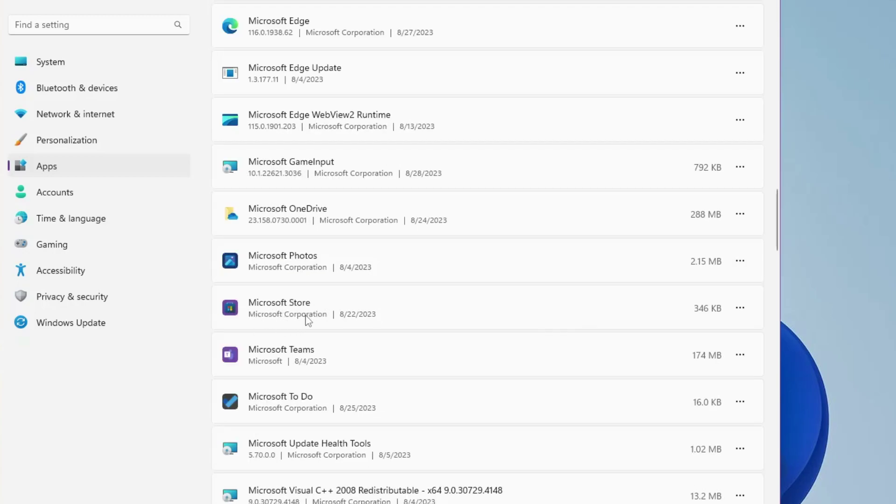
click(740, 307)
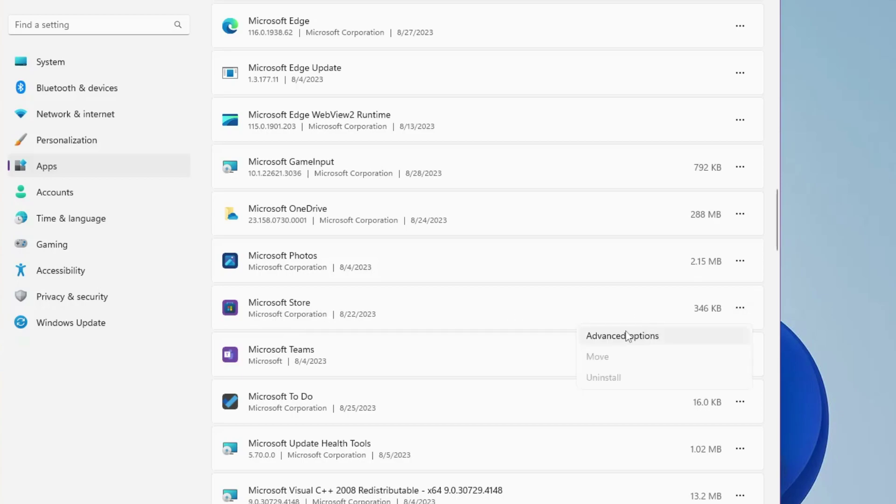
click(636, 337)
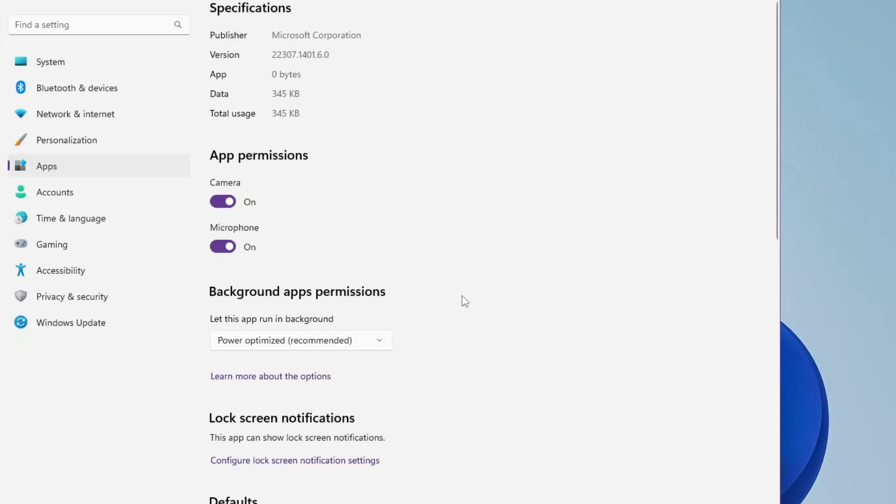
scroll(343, 242, down, 5)
scroll(346, 243, down, 4)
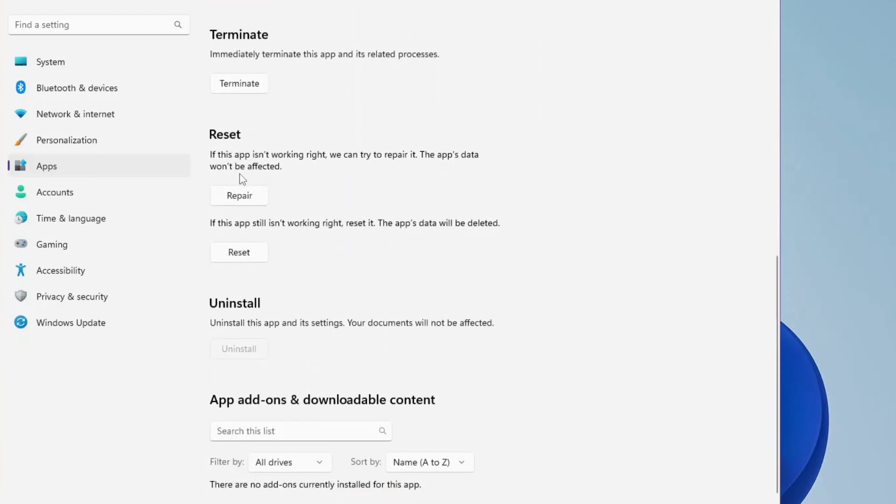
scroll(293, 226, down, 1)
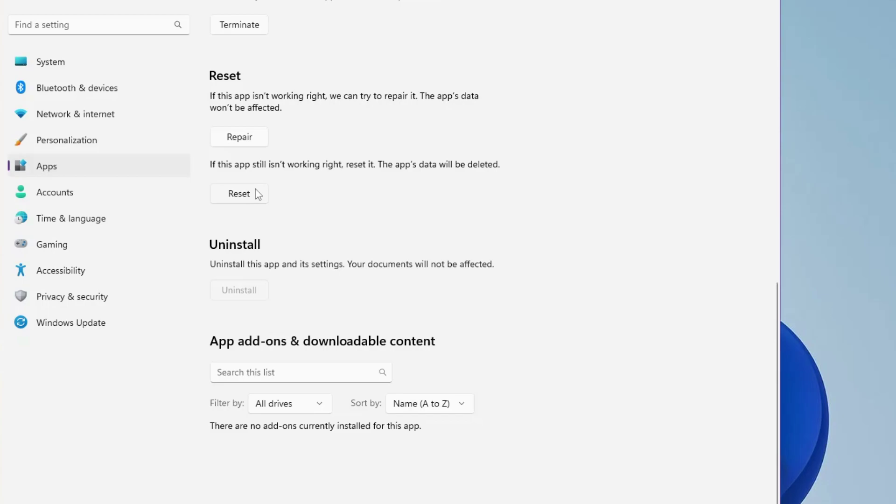
scroll(364, 167, up, 6)
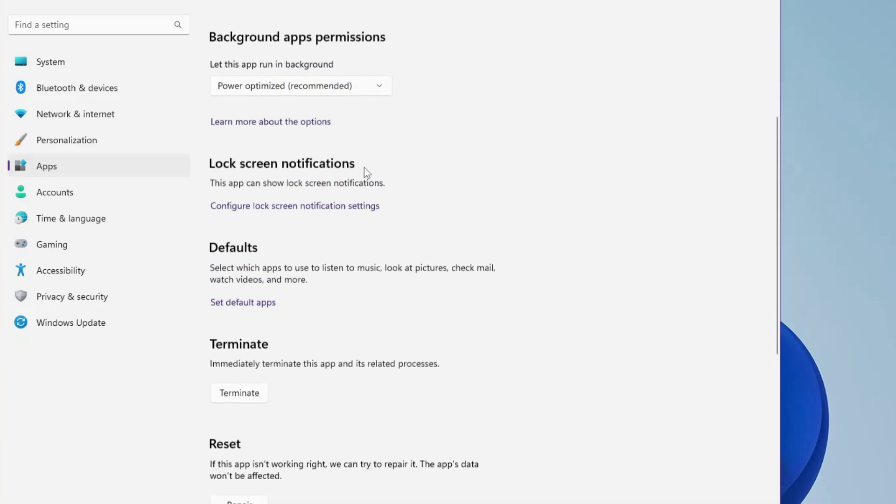
key(alt+Left)
scroll(360, 223, down, 7)
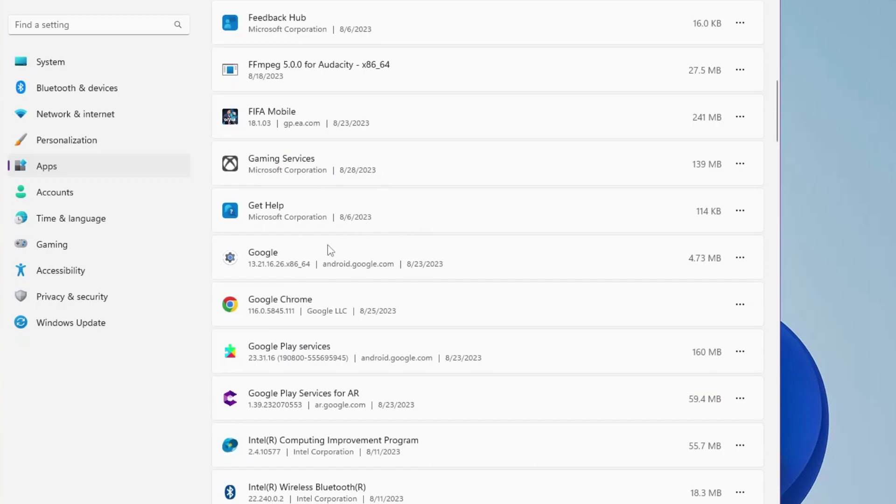
key(alt+Left)
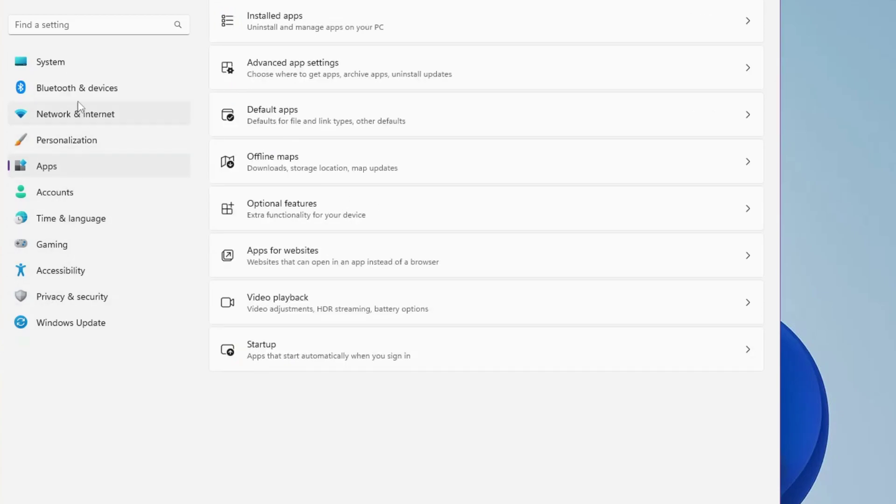
Step: Review the Location permission under Privacy & security's App permissions
click(101, 303)
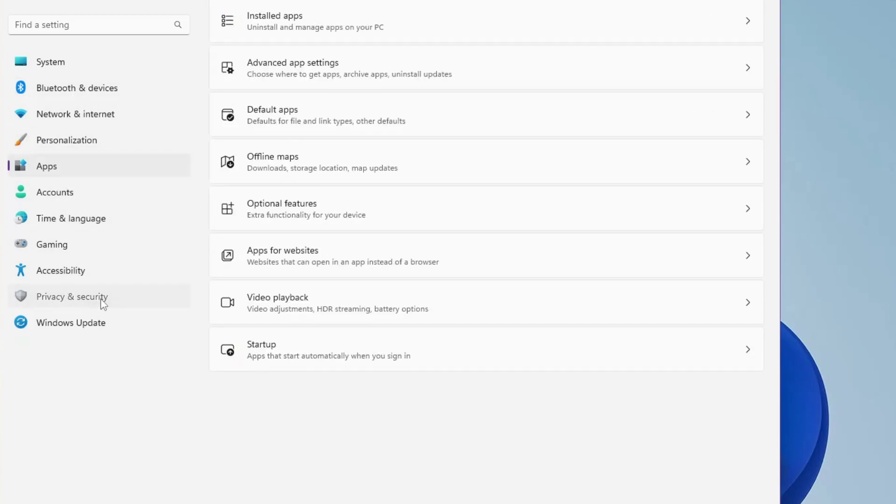
scroll(320, 260, down, 10)
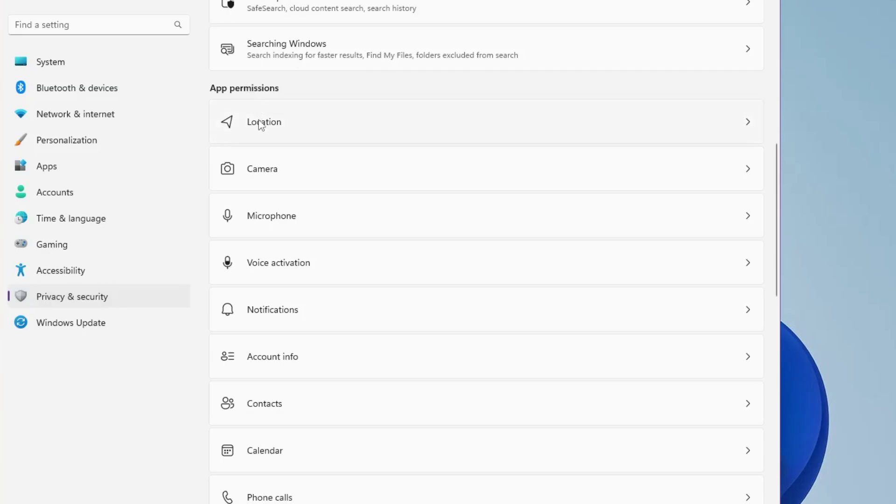
click(287, 130)
scroll(285, 154, down, 8)
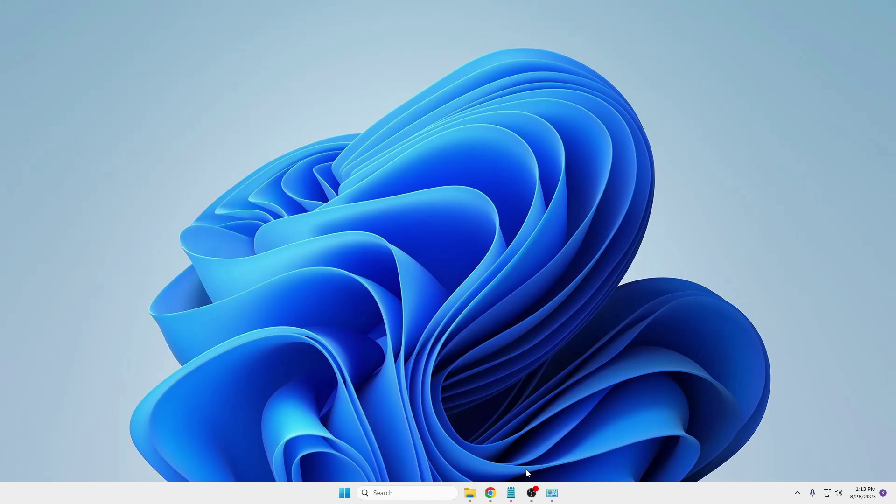
Step: Bring Chrome to the front and go to Settings > Privacy and security
mouse_move(490, 492)
click(542, 439)
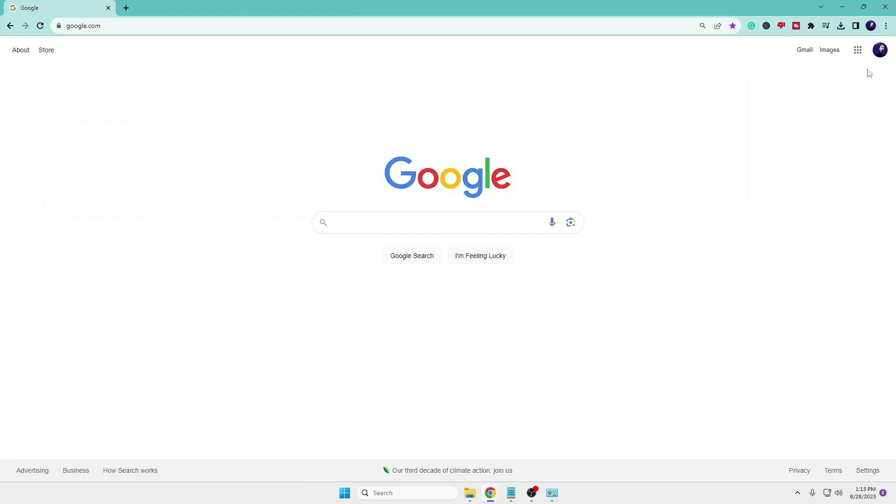
click(887, 28)
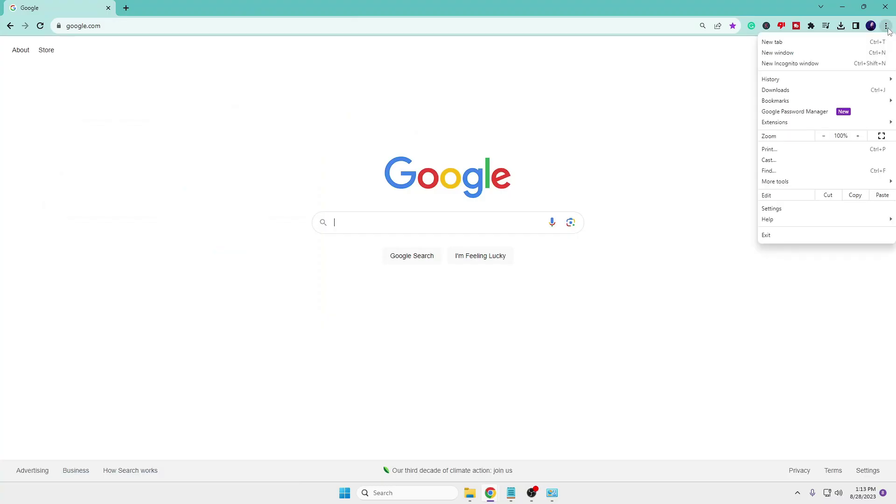
click(778, 210)
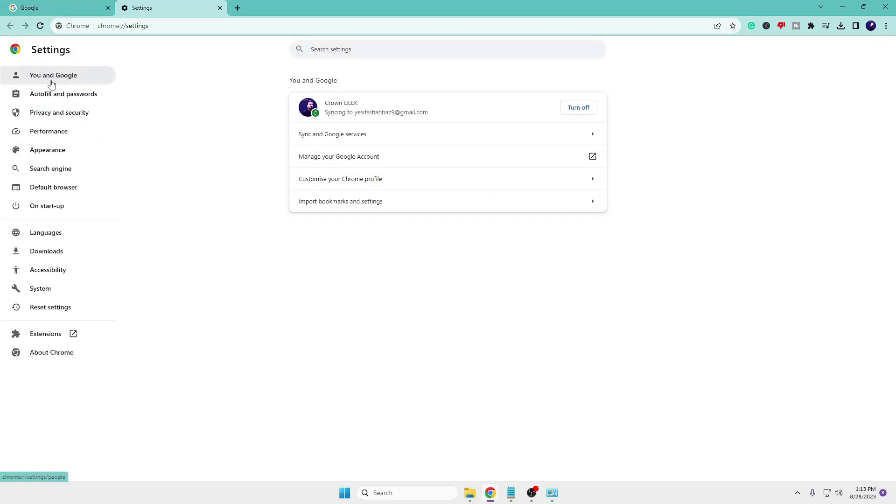
click(56, 113)
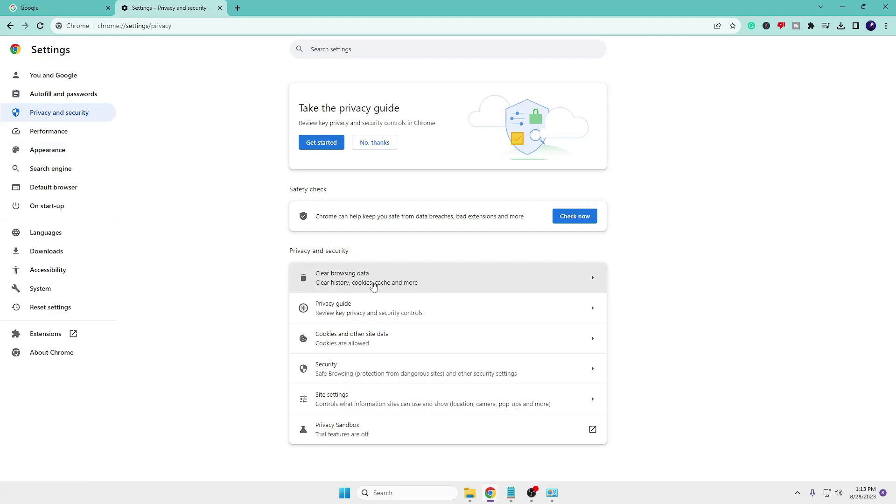
Step: Open Clear browsing data's Advanced list with All time and Auto-fill form data ticked
click(391, 285)
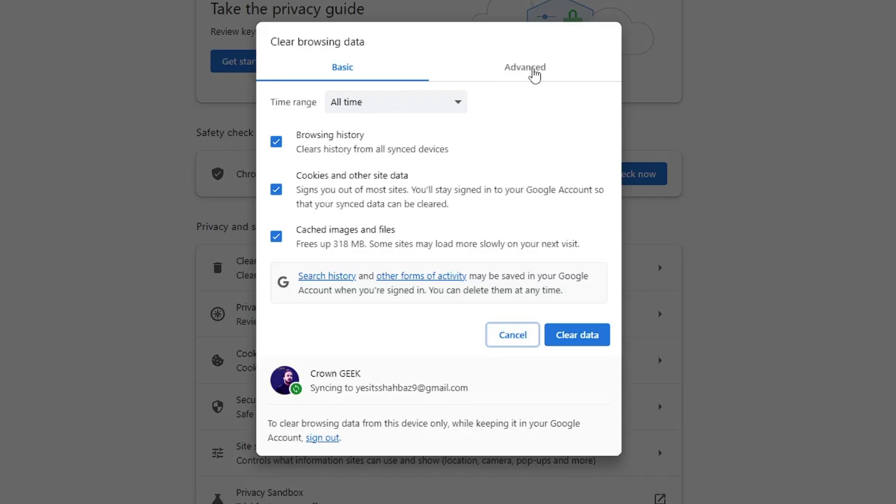
click(535, 75)
click(337, 108)
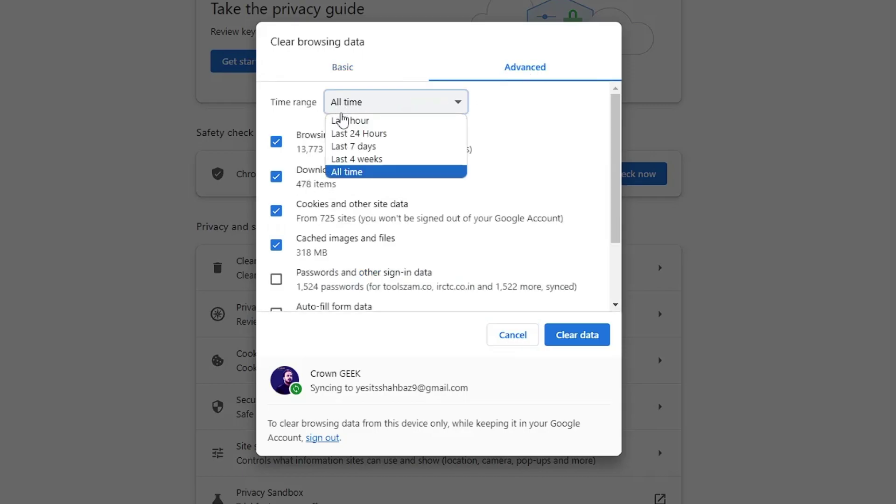
click(356, 175)
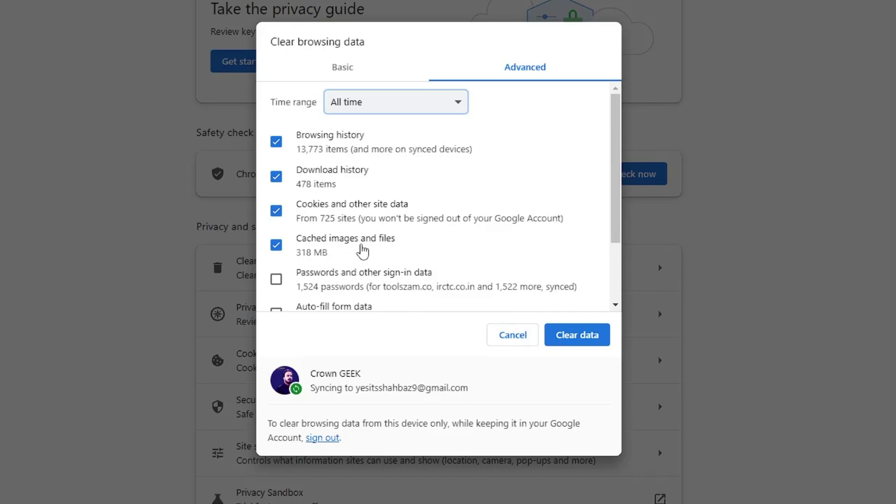
scroll(384, 250, down, 1)
scroll(384, 248, down, 1)
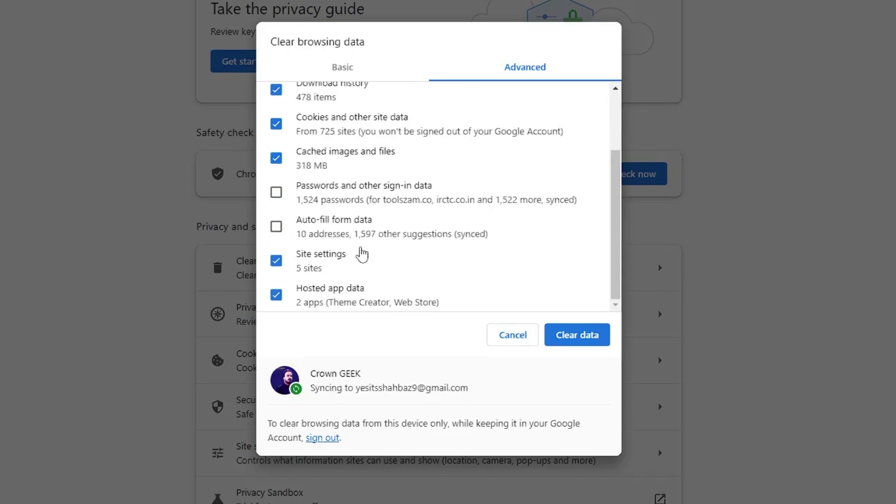
right_click(362, 248)
click(482, 221)
Step: Untick Auto-fill form data, then open Edge's Clear browsing data under Privacy, search, and services
click(278, 228)
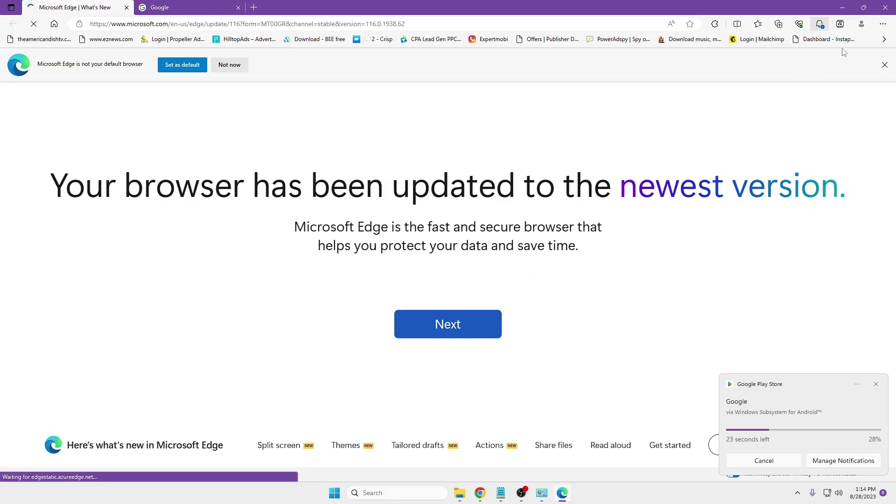
click(882, 25)
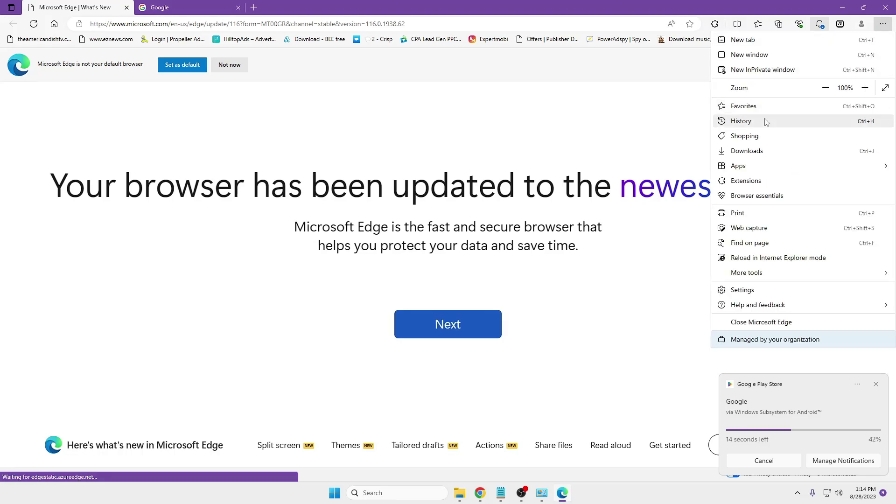
click(742, 289)
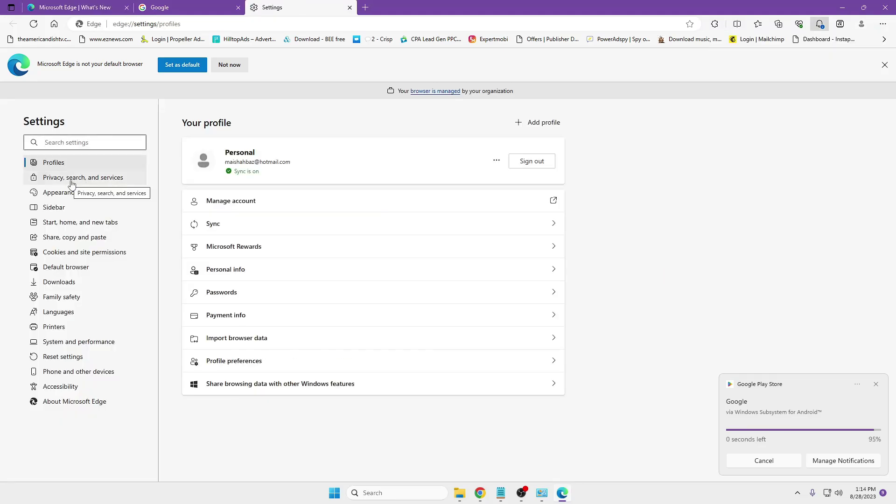
click(71, 181)
scroll(298, 285, down, 5)
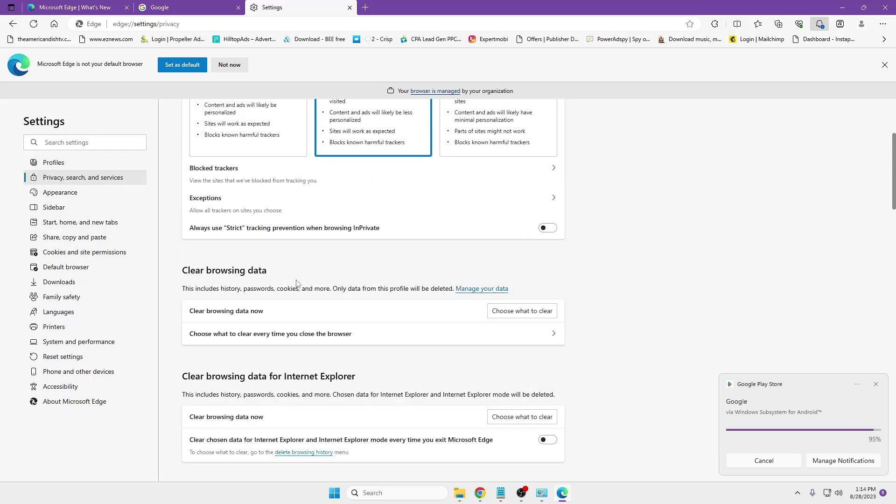
click(522, 313)
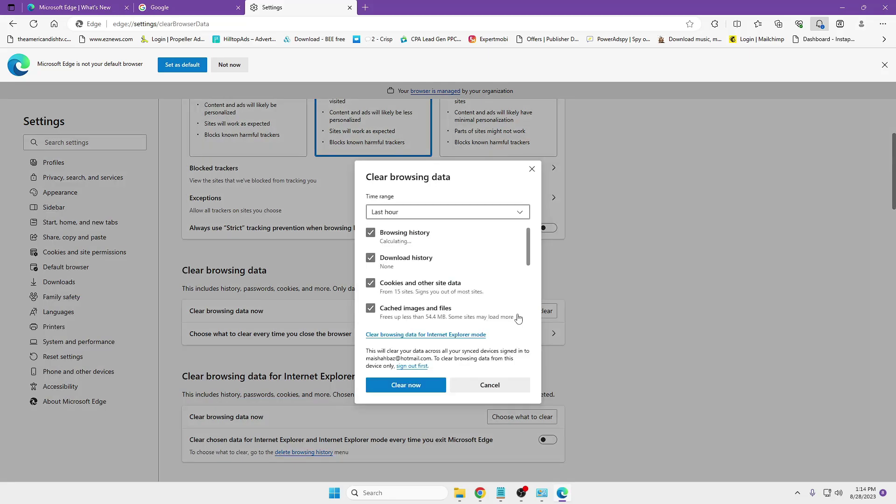
Step: Set Edge's time range to All time and tick Site permissions
click(450, 212)
click(292, 258)
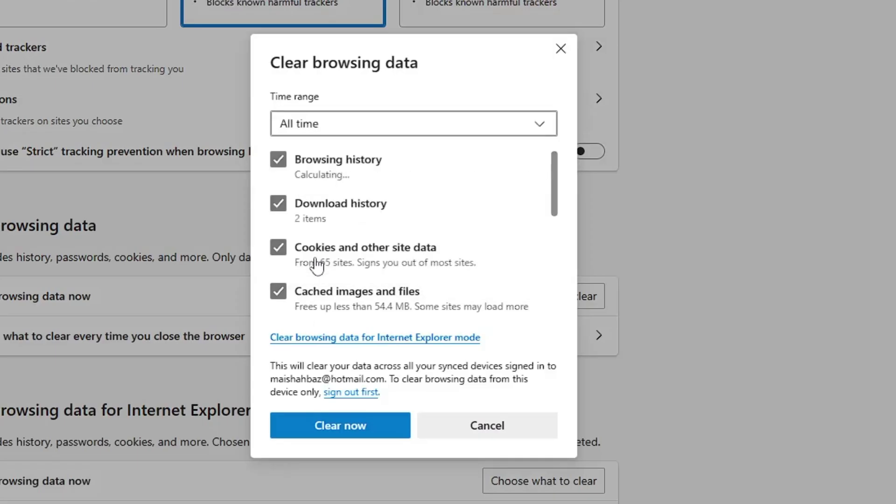
scroll(347, 214, down, 2)
scroll(346, 220, down, 1)
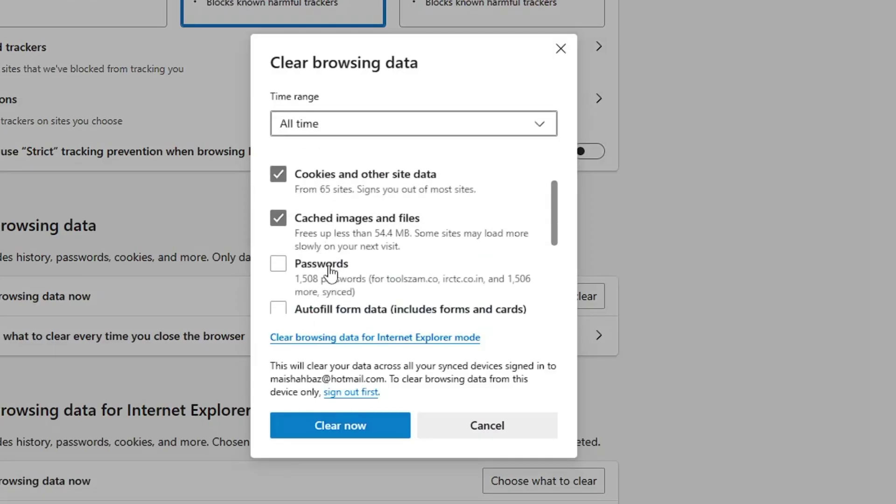
scroll(329, 275, down, 1)
scroll(329, 280, down, 2)
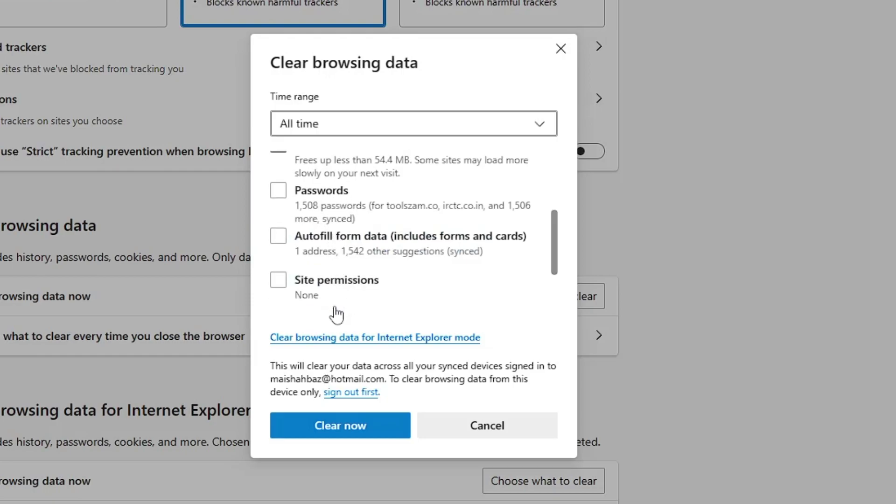
click(335, 284)
scroll(384, 260, down, 1)
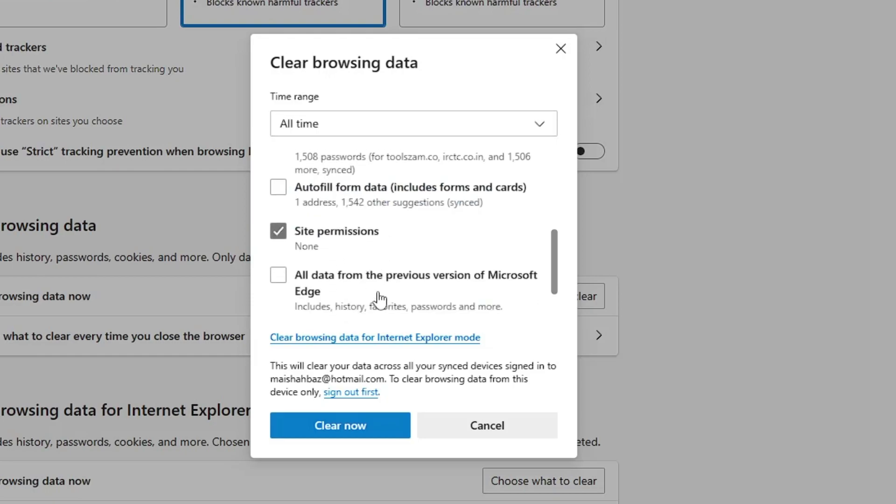